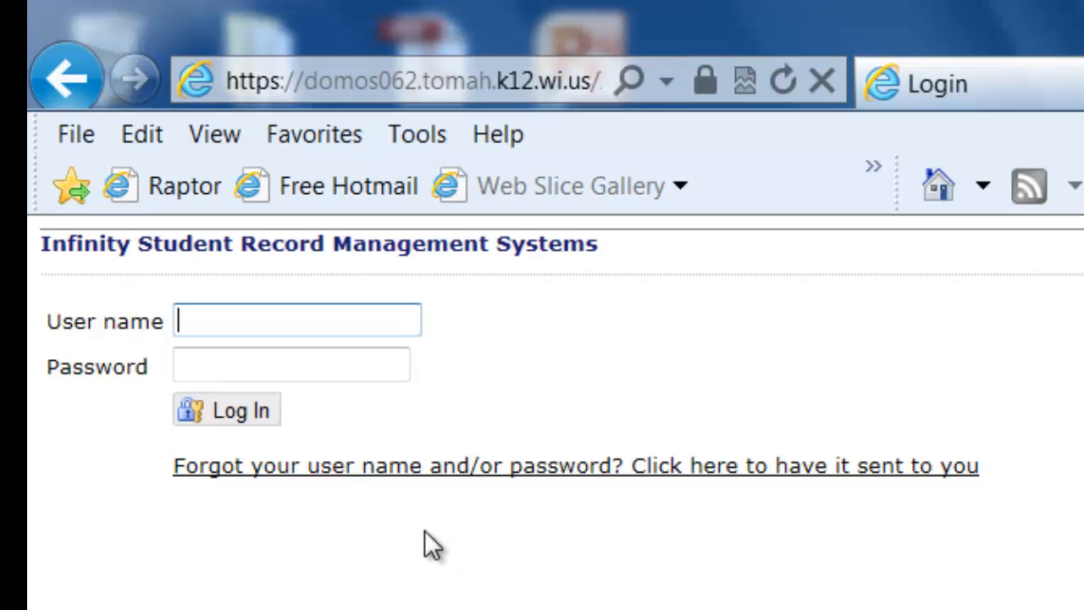
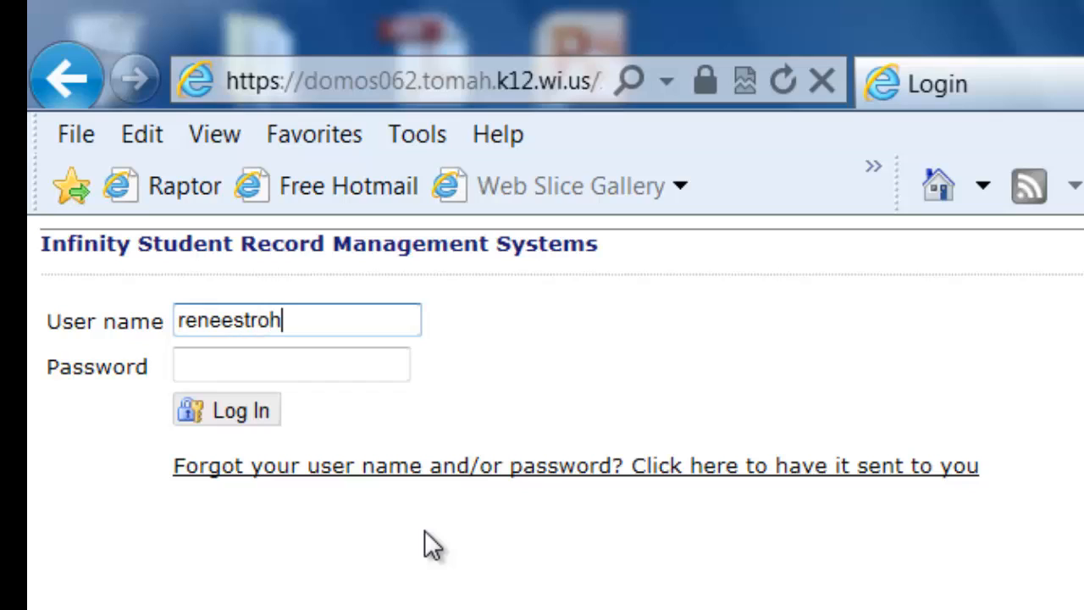
- Log in to the student record system with the teacher's user name and account password
{"action": "key", "text": "Tab"}
{"action": "type", "text": "•••"}
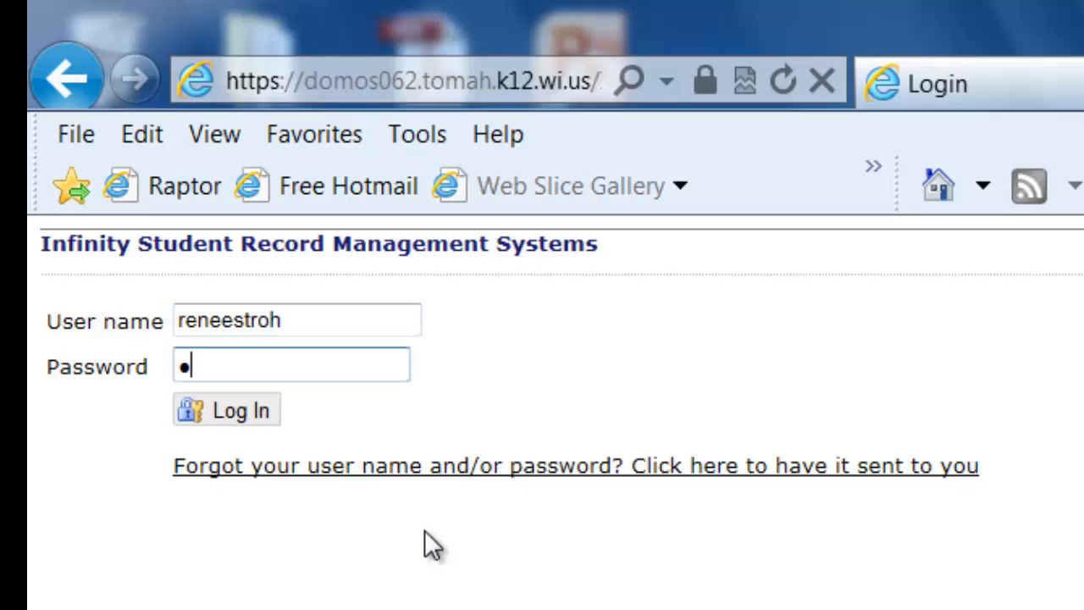
{"action": "type", "text": "••••••"}
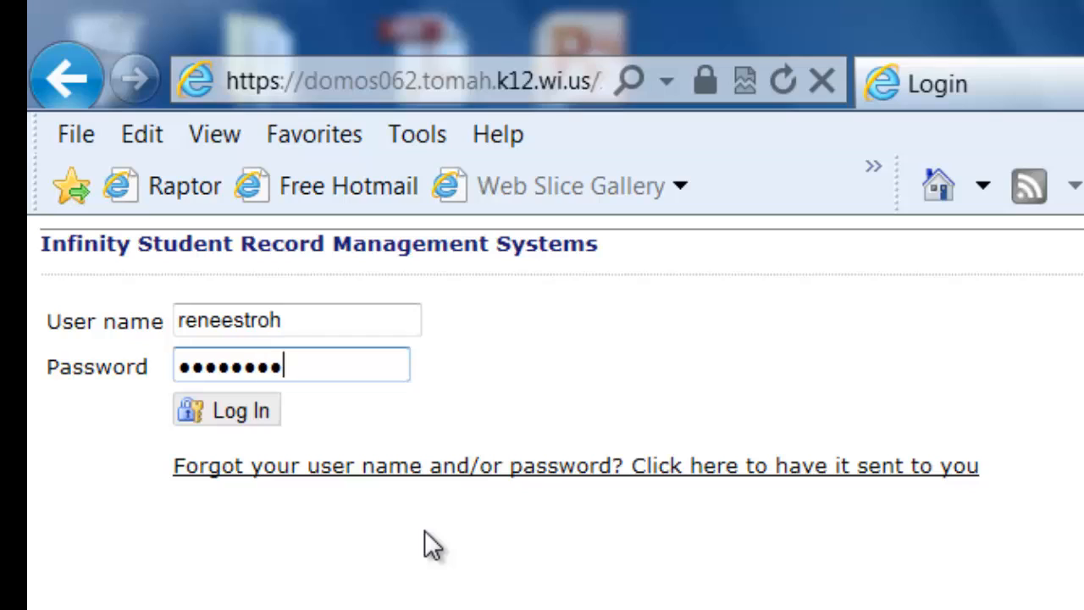
{"action": "type", "text": "•••"}
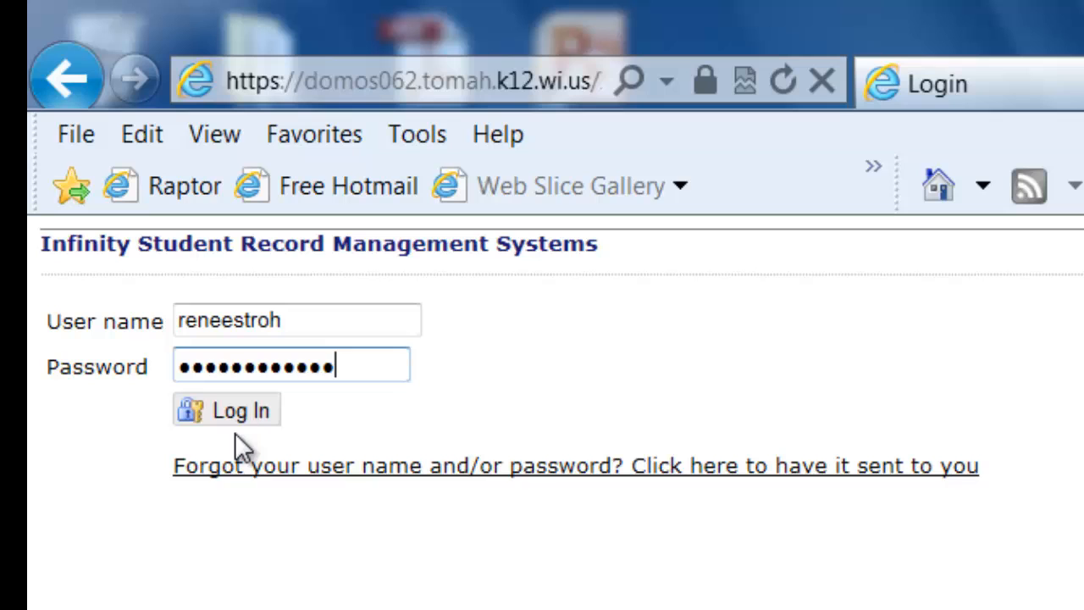
{"action": "left_click", "coordinate": [234, 415]}
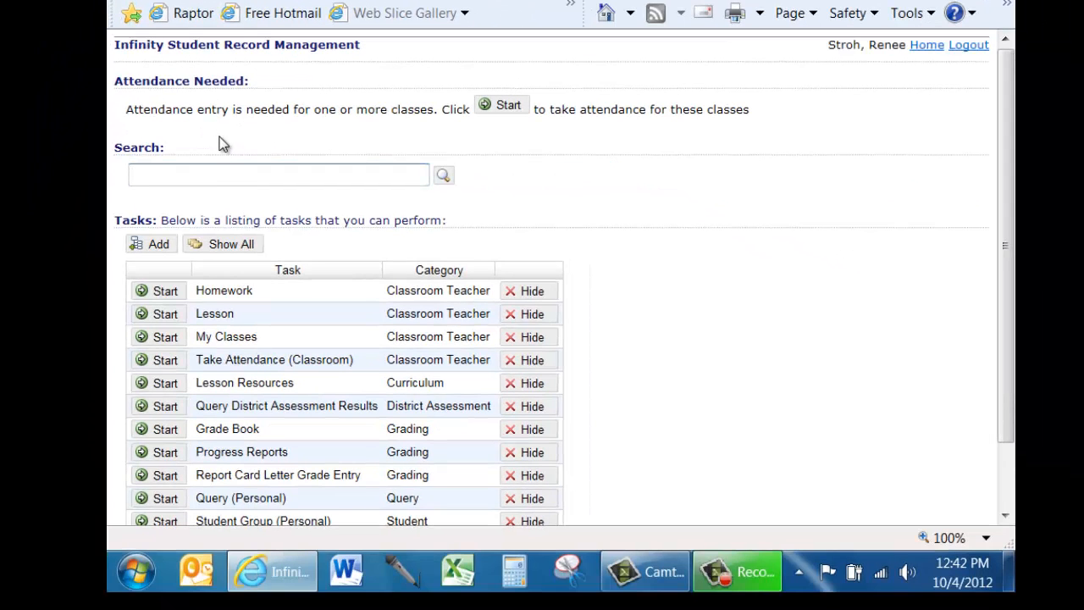
- Add a new lesson through the Lesson task, with a date range of 10/8/2012 to 10/12/2012
{"action": "scroll", "coordinate": [627, 279], "scroll_direction": "down", "scroll_amount": 3}
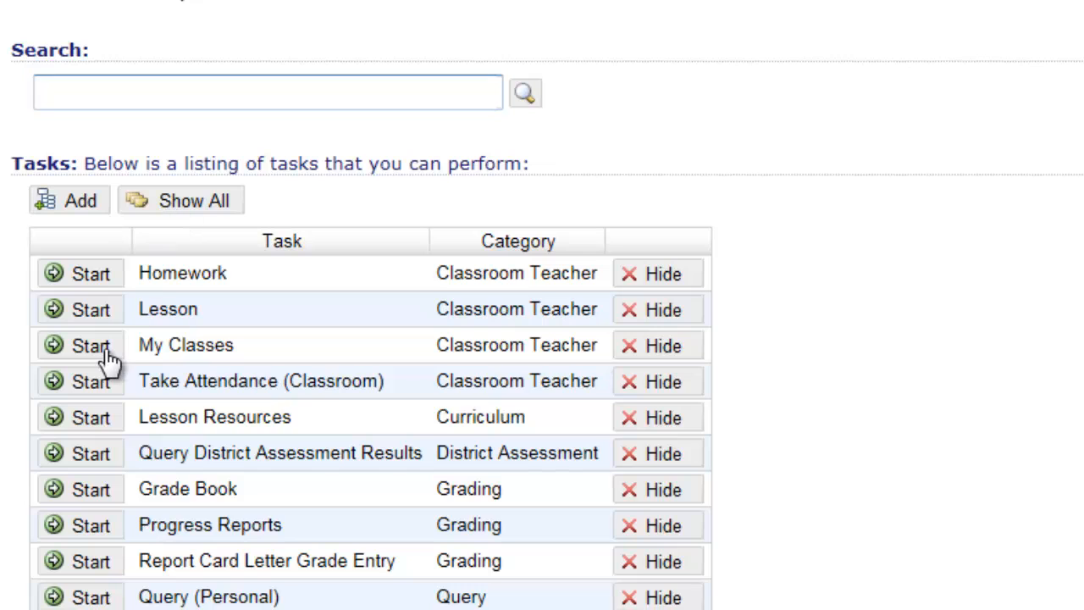
{"action": "left_click", "coordinate": [88, 310]}
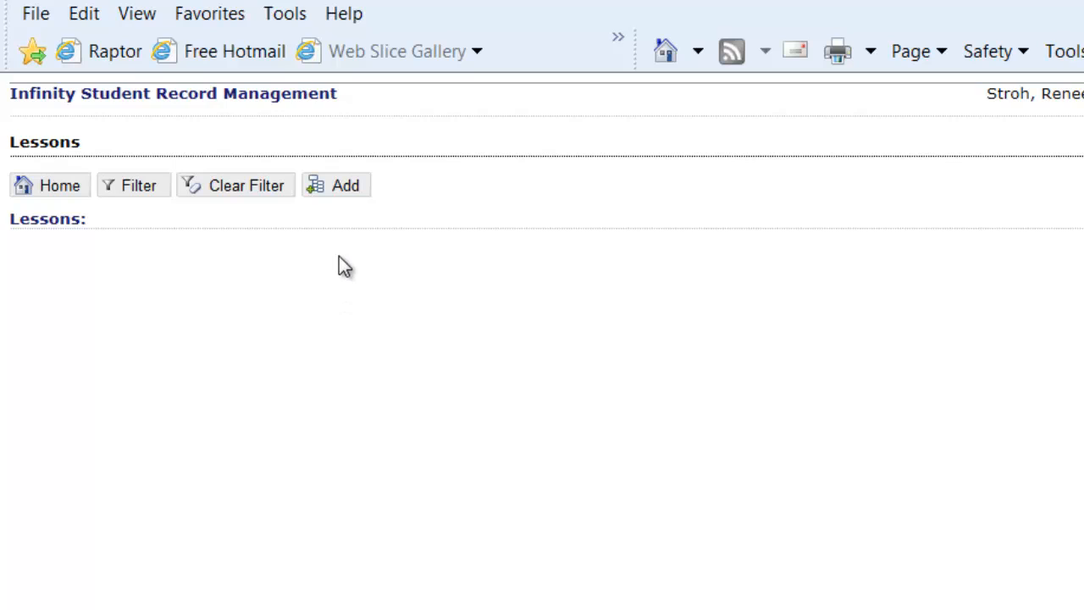
{"action": "left_click", "coordinate": [347, 193]}
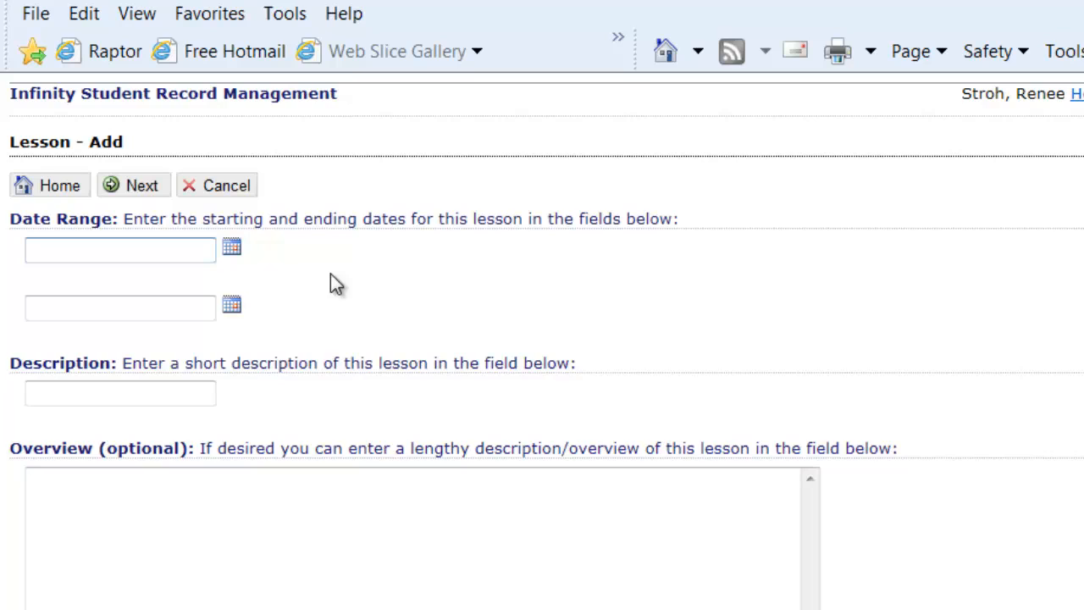
{"action": "left_click", "coordinate": [232, 251]}
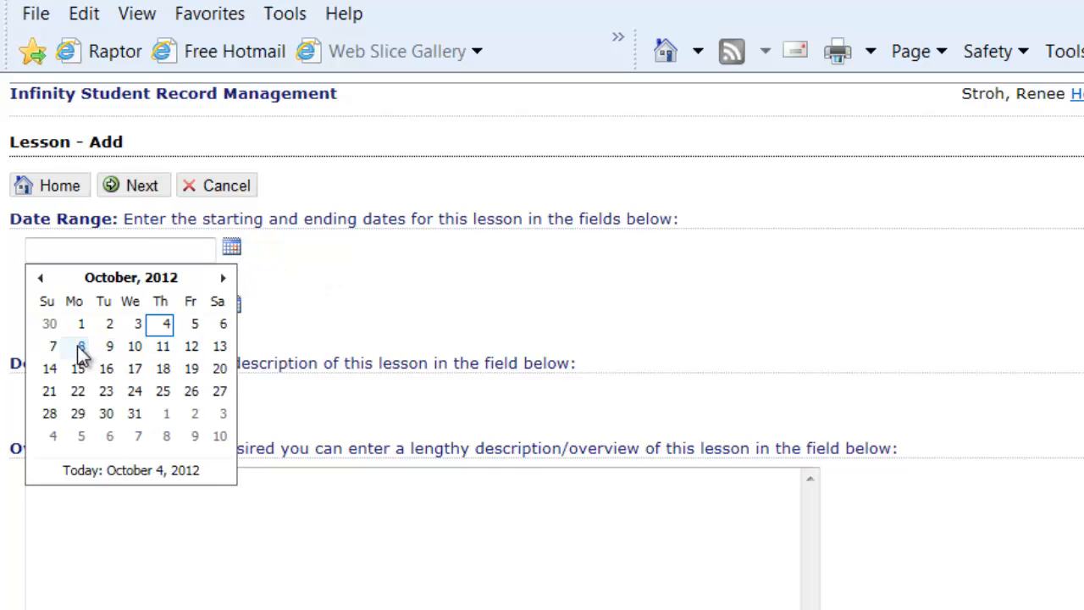
{"action": "left_click", "coordinate": [81, 347]}
{"action": "left_click", "coordinate": [232, 305]}
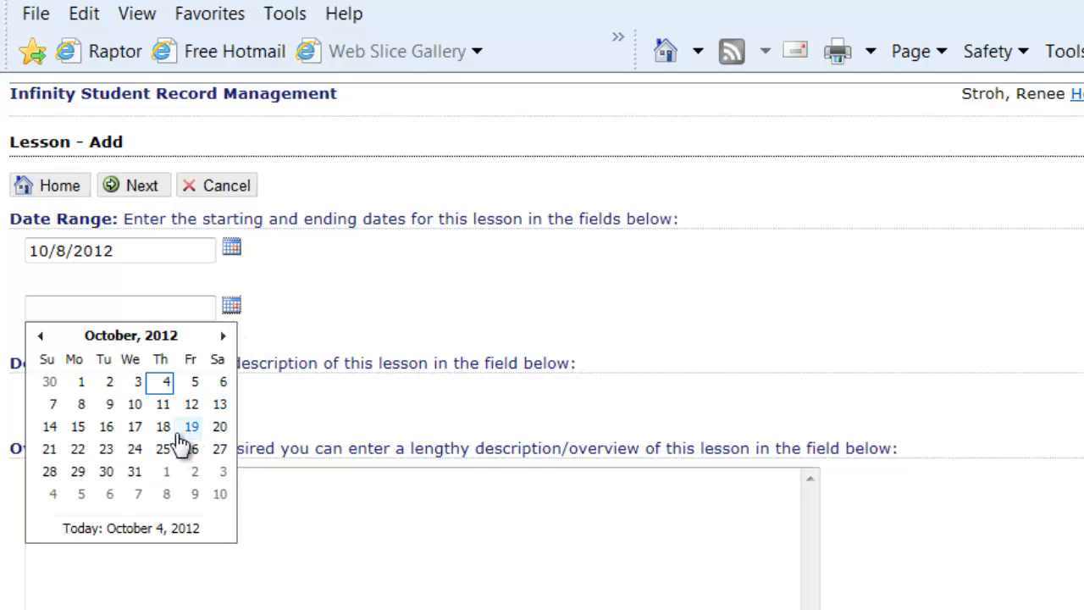
{"action": "left_click", "coordinate": [189, 406]}
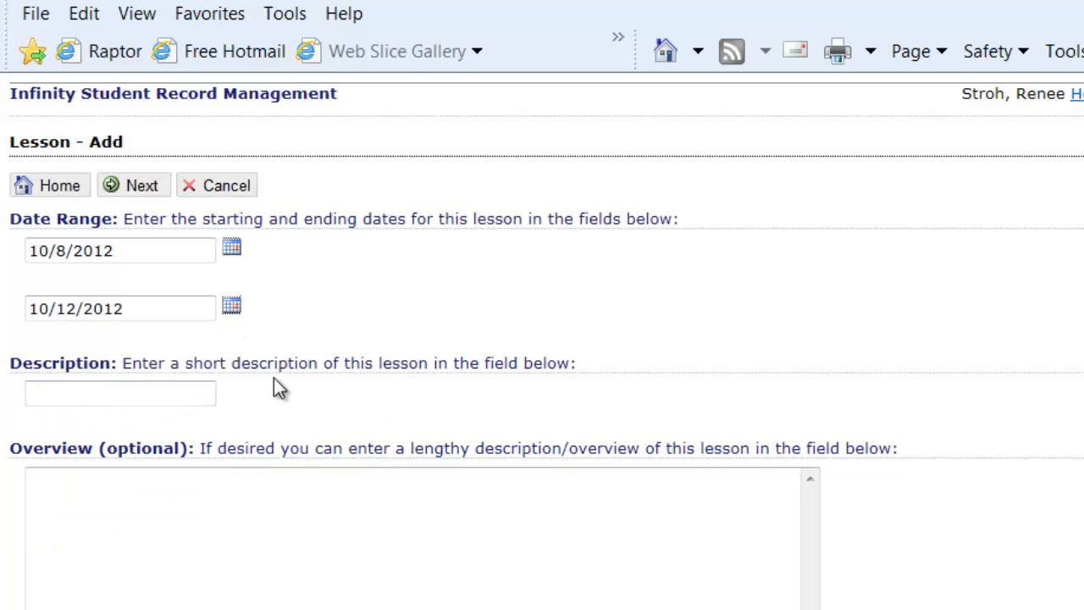
- Describe the lesson as "Introduction to the Compound Light Microscope" and fill in an overview covering the microscope's parts, functions, use, care and handling
{"action": "left_click", "coordinate": [181, 397]}
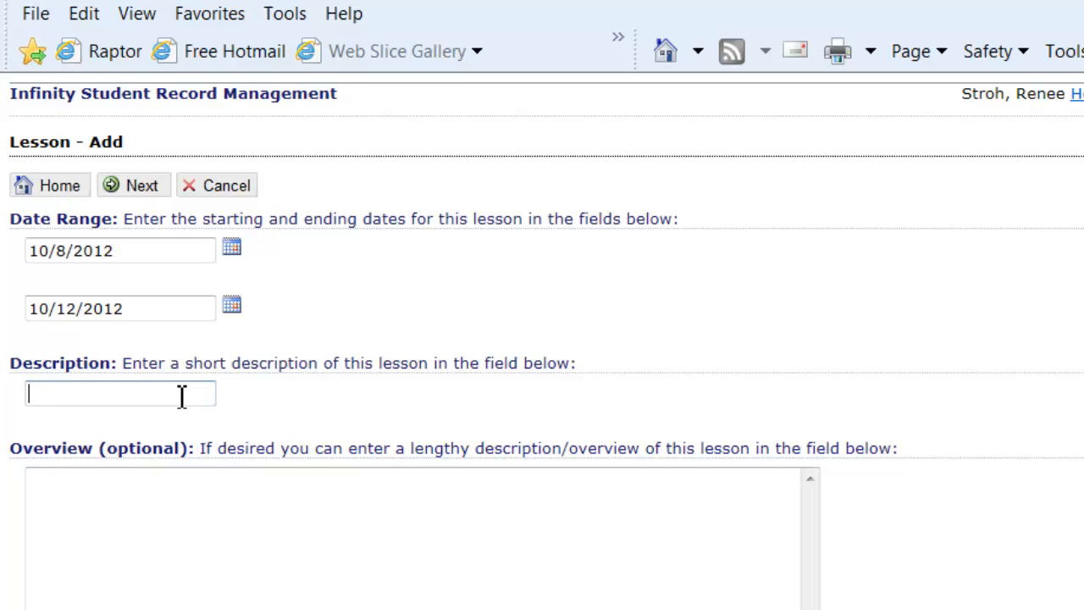
{"action": "type", "text": "Introcution"}
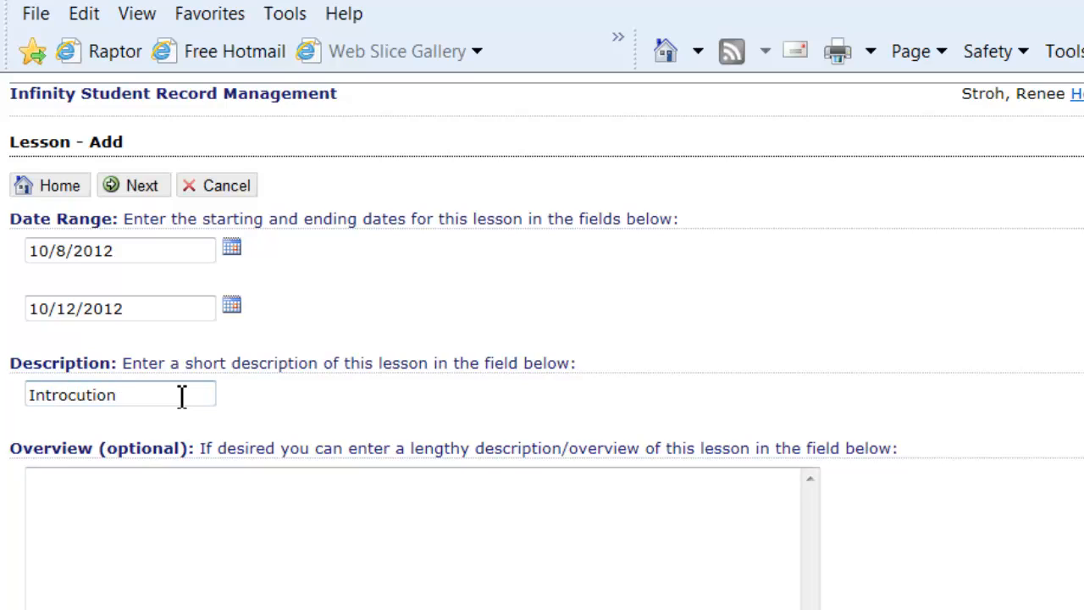
{"action": "key", "text": "BackSpace"}
{"action": "key", "text": "BackSpace"}
{"action": "key", "text": "BackSpace"}
{"action": "key", "text": "BackSpace"}
{"action": "key", "text": "BackSpace"}
{"action": "key", "text": "BackSpace"}
{"action": "type", "text": "duction to the"}
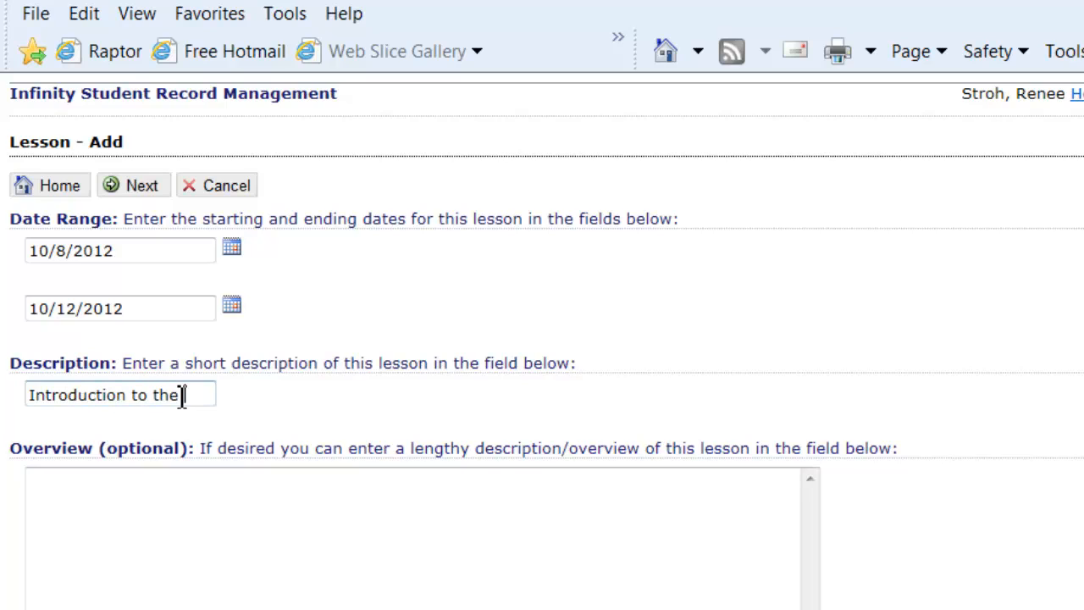
{"action": "type", "text": " compu"}
{"action": "key", "text": "BackSpace"}
{"action": "type", "text": "o"}
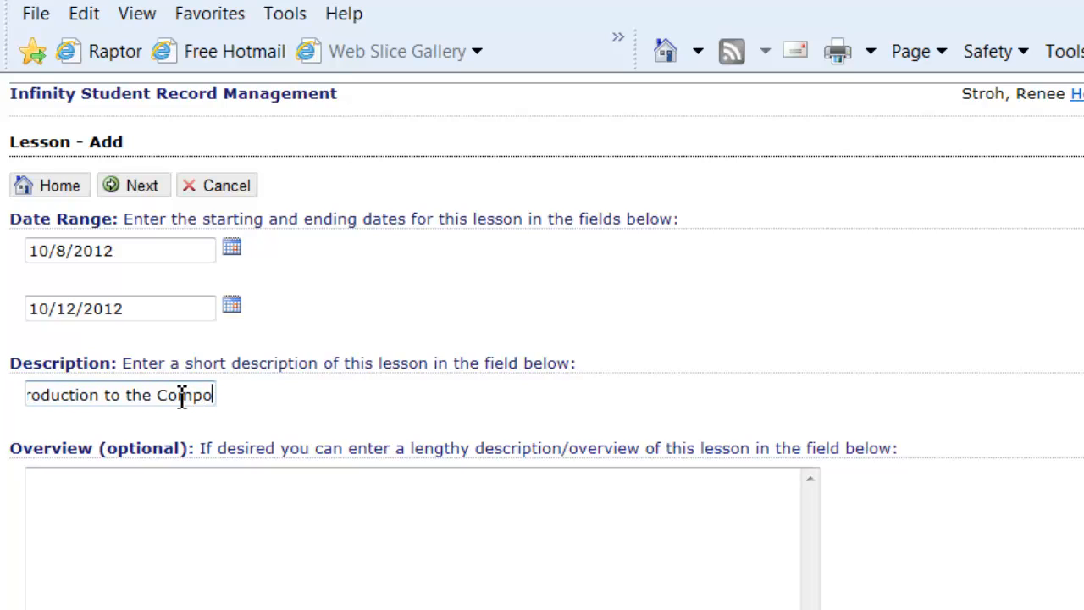
{"action": "type", "text": "und Light Micr"}
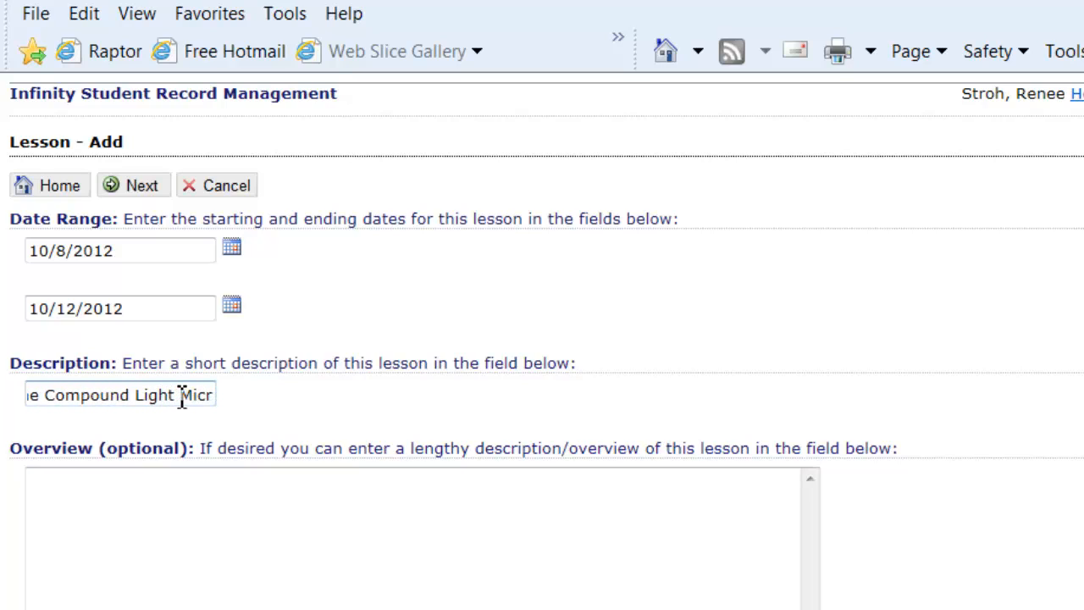
{"action": "type", "text": "oscope"}
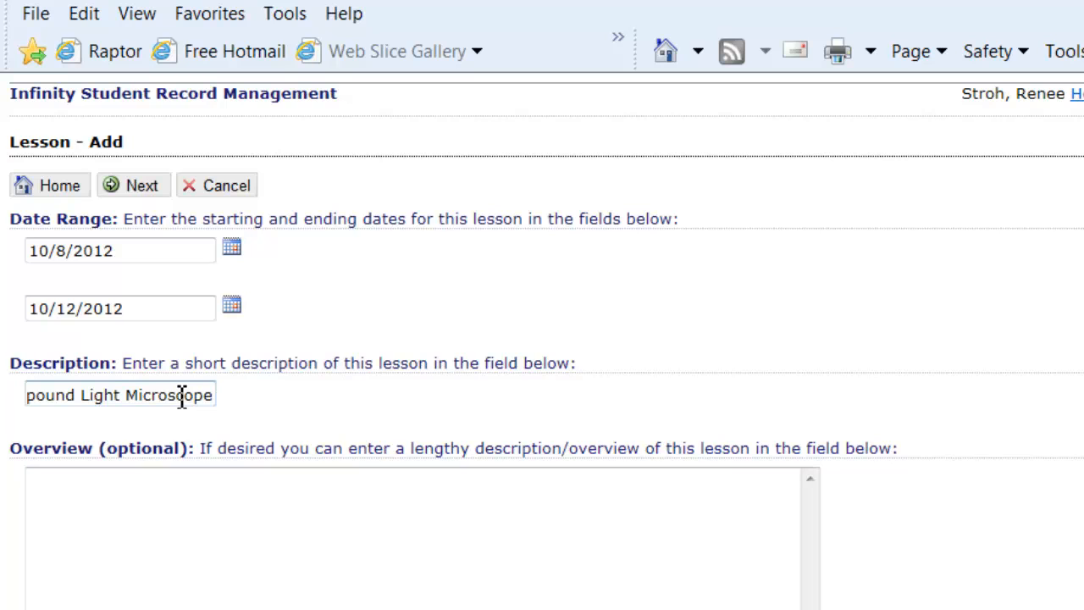
{"action": "left_click", "coordinate": [141, 504]}
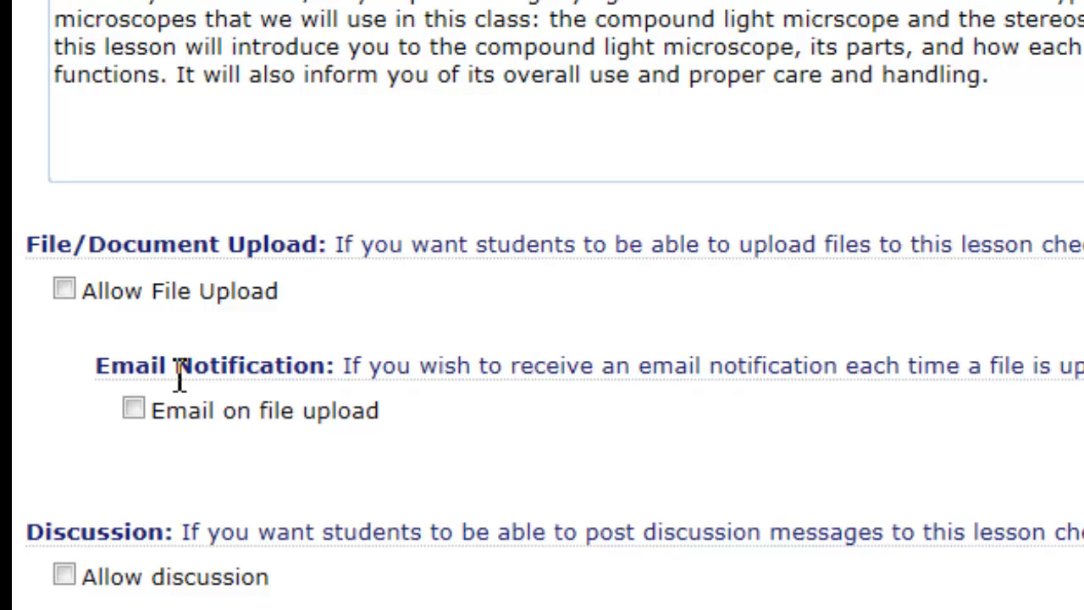
{"action": "left_click", "coordinate": [68, 291]}
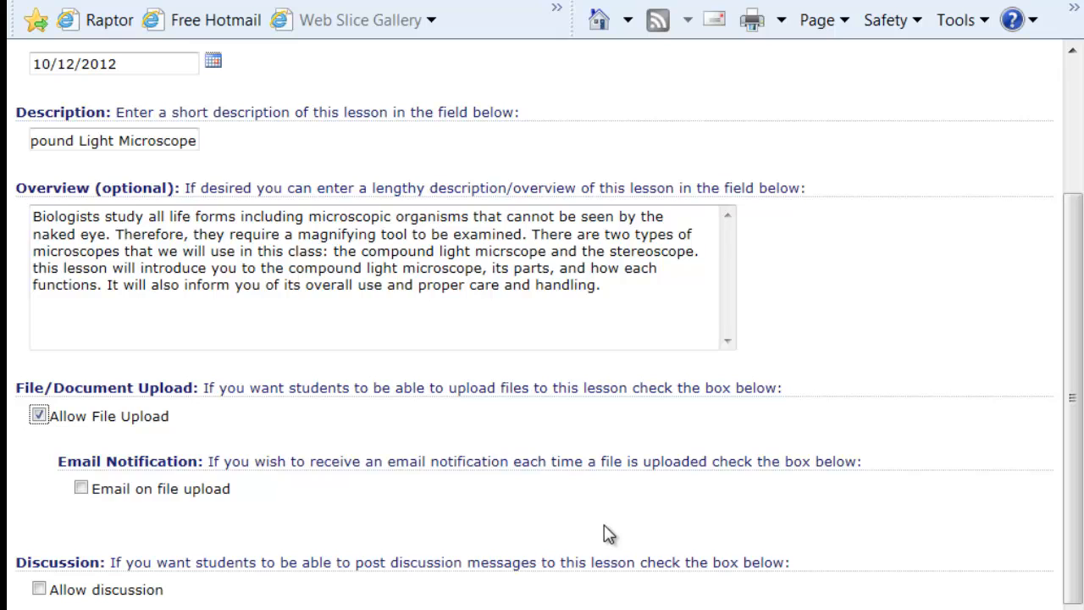
{"action": "scroll", "coordinate": [607, 558], "scroll_direction": "up", "scroll_amount": 2}
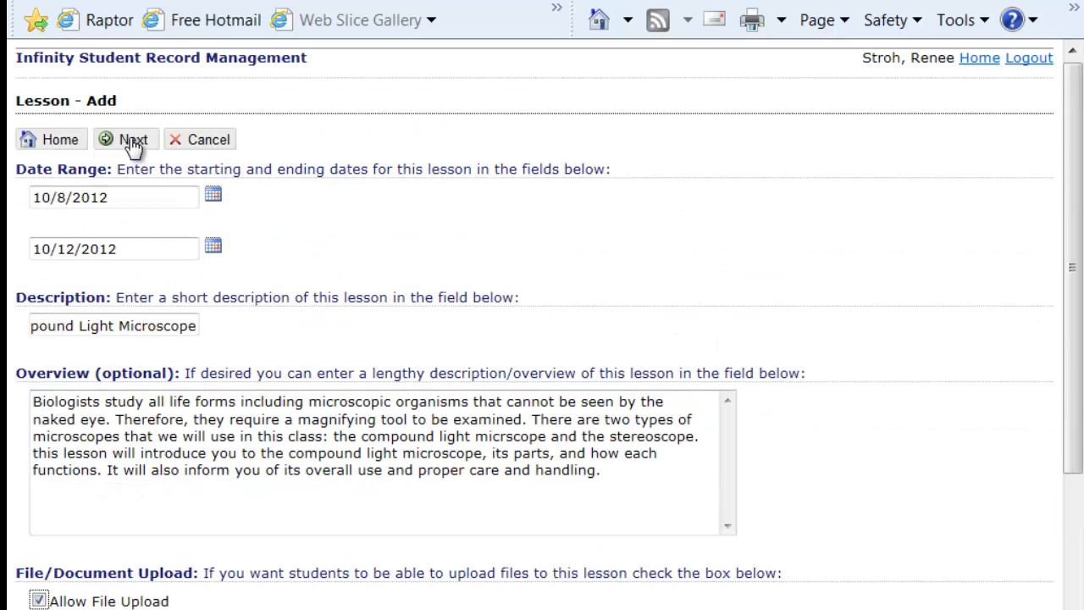
{"action": "left_click", "coordinate": [38, 600]}
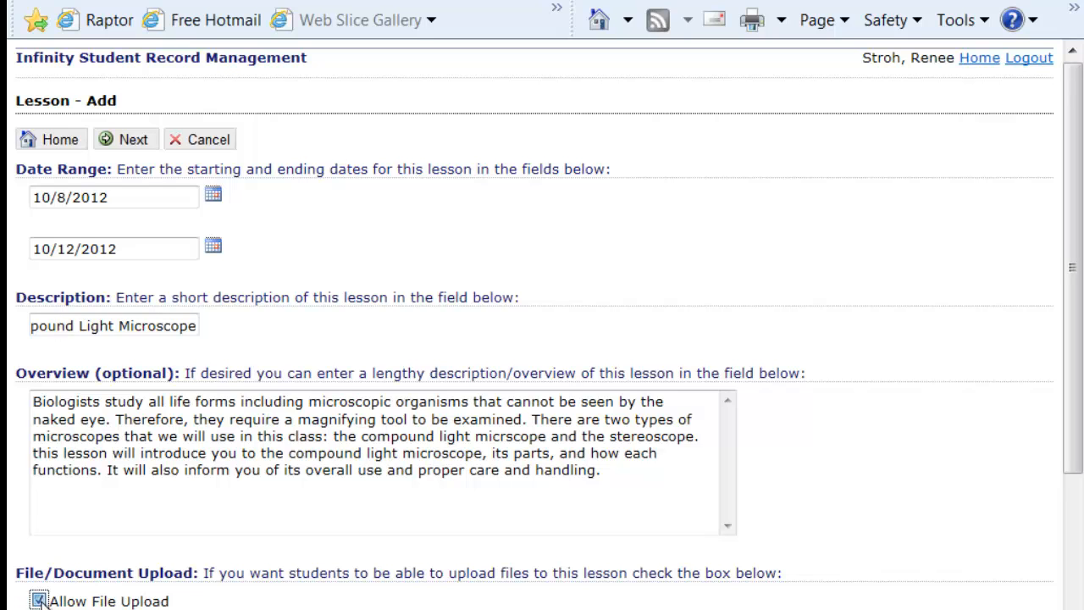
- Filter the lesson resources by the Microscopes category and include "Microscope Target Objectives" and "The Purpose of a Compoiund Light Microscope"
{"action": "left_click", "coordinate": [120, 151]}
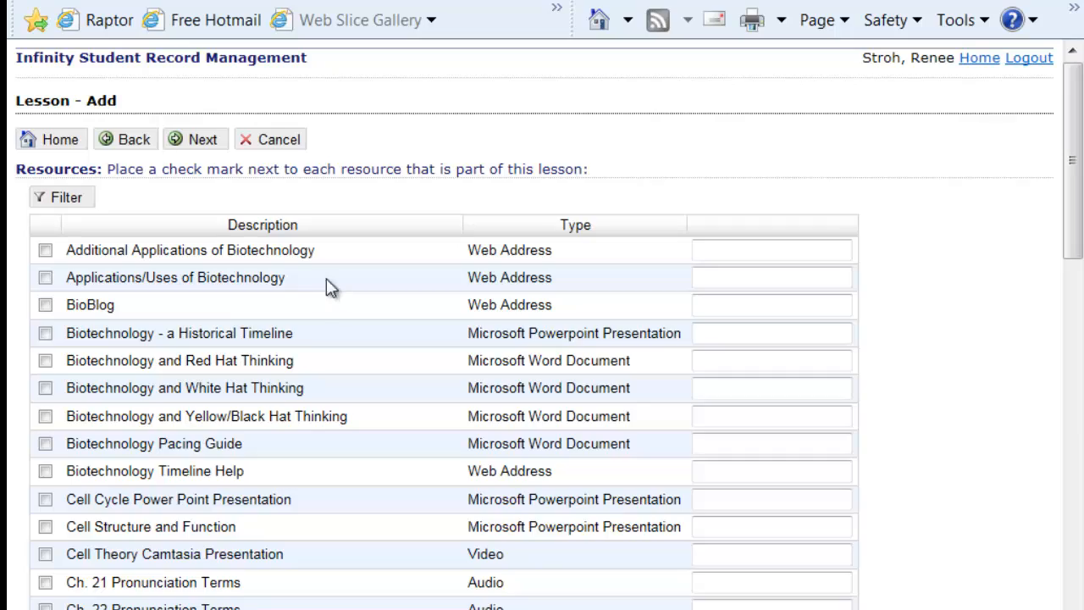
{"action": "scroll", "coordinate": [194, 271], "scroll_direction": "down", "scroll_amount": 8}
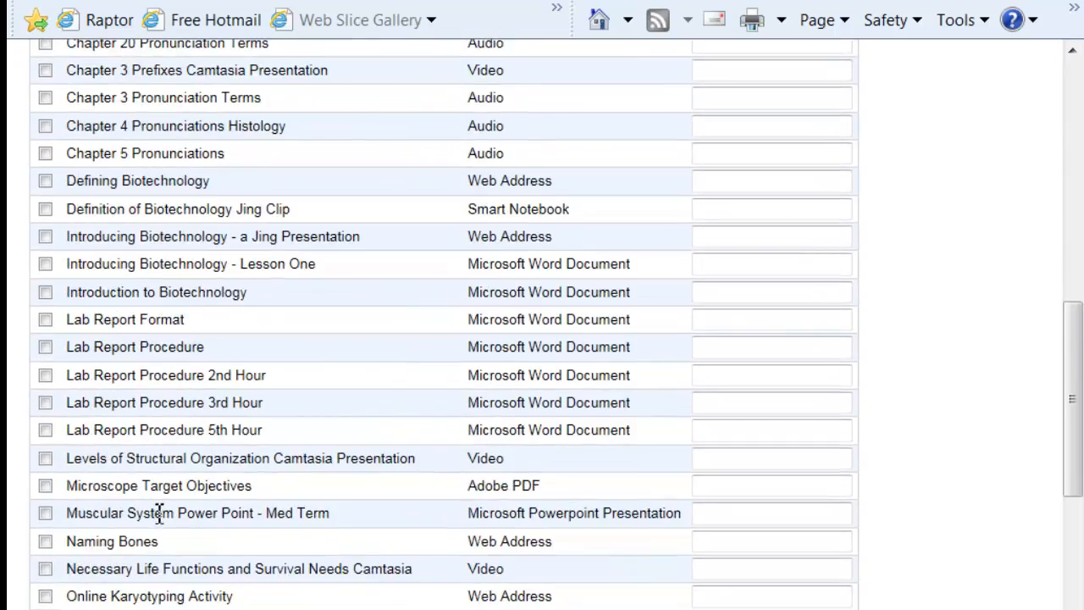
{"action": "scroll", "coordinate": [158, 514], "scroll_direction": "down", "scroll_amount": 4}
{"action": "scroll", "coordinate": [114, 415], "scroll_direction": "up", "scroll_amount": 12}
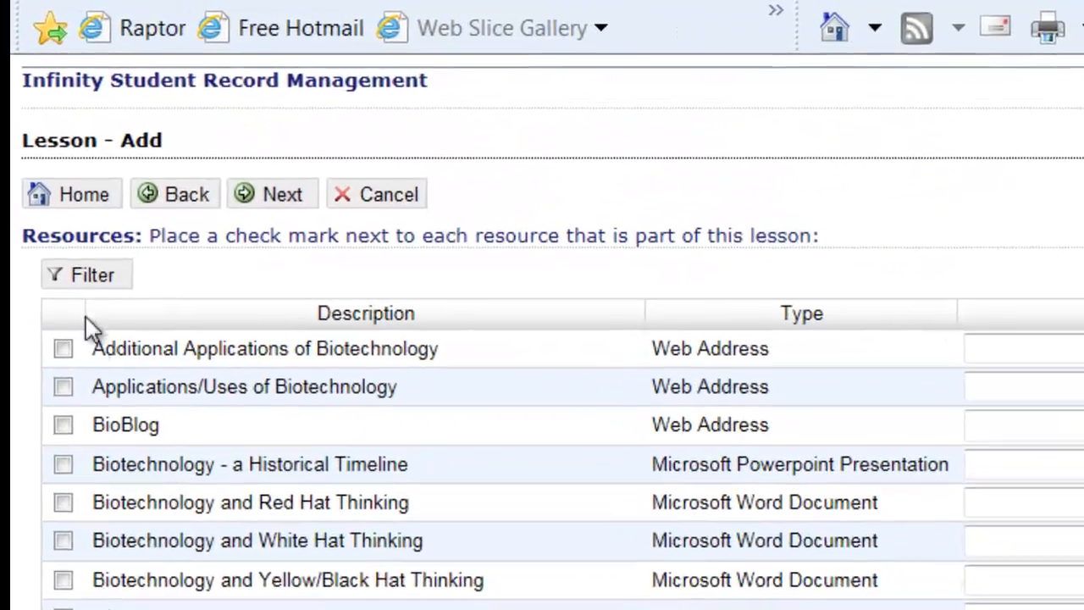
{"action": "left_click", "coordinate": [82, 278]}
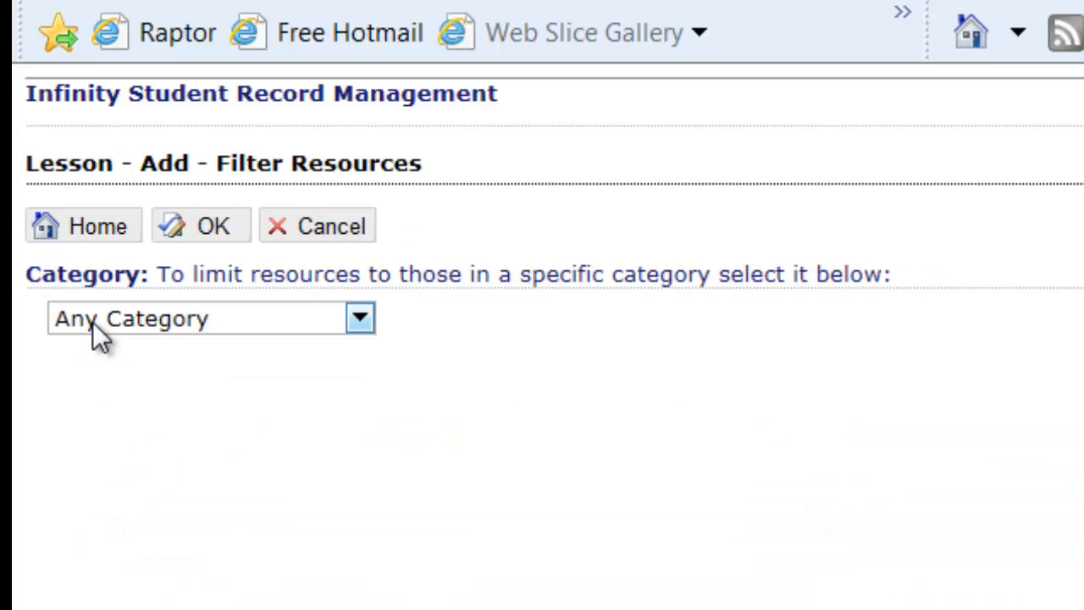
{"action": "left_click", "coordinate": [359, 318]}
{"action": "left_click", "coordinate": [321, 459]}
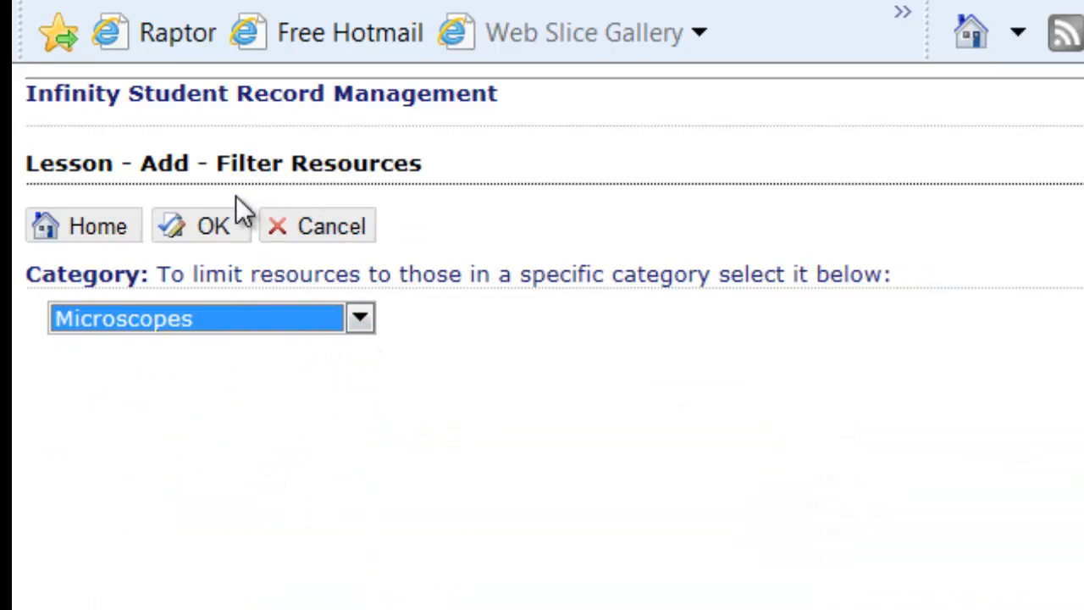
{"action": "left_click", "coordinate": [225, 229]}
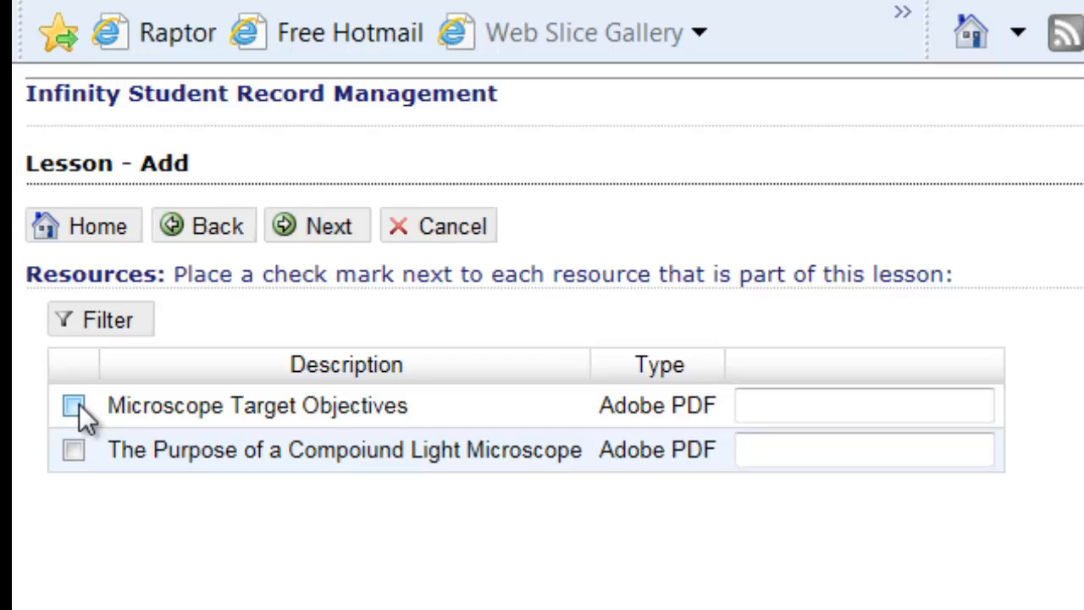
{"action": "left_click", "coordinate": [74, 406]}
{"action": "left_click", "coordinate": [70, 451]}
- Assign the lesson to the period 1 Biology class and save the finished lesson
{"action": "left_click", "coordinate": [323, 238]}
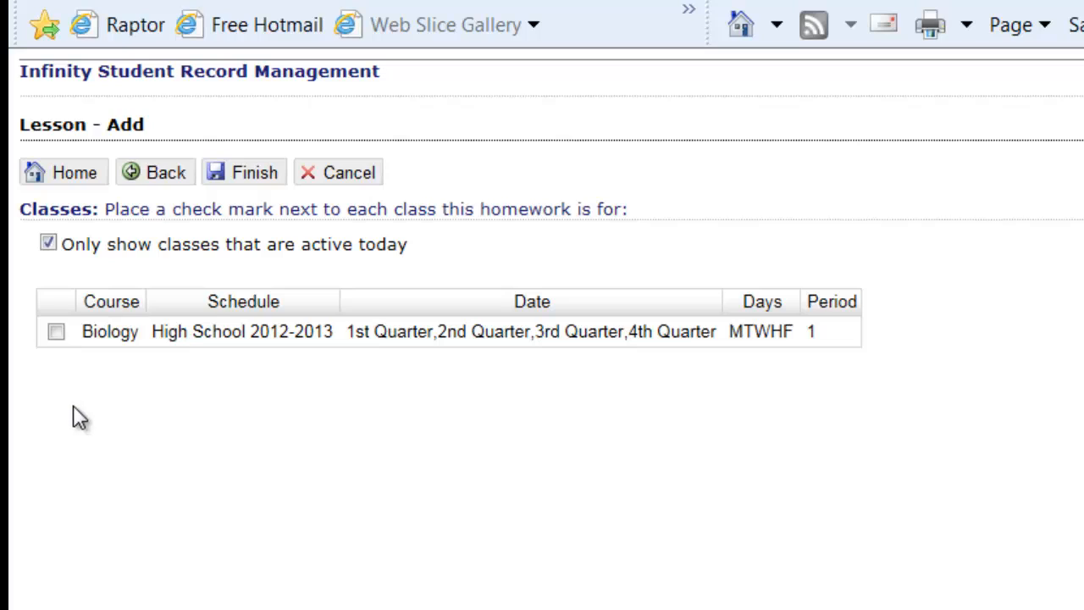
{"action": "left_click", "coordinate": [56, 332]}
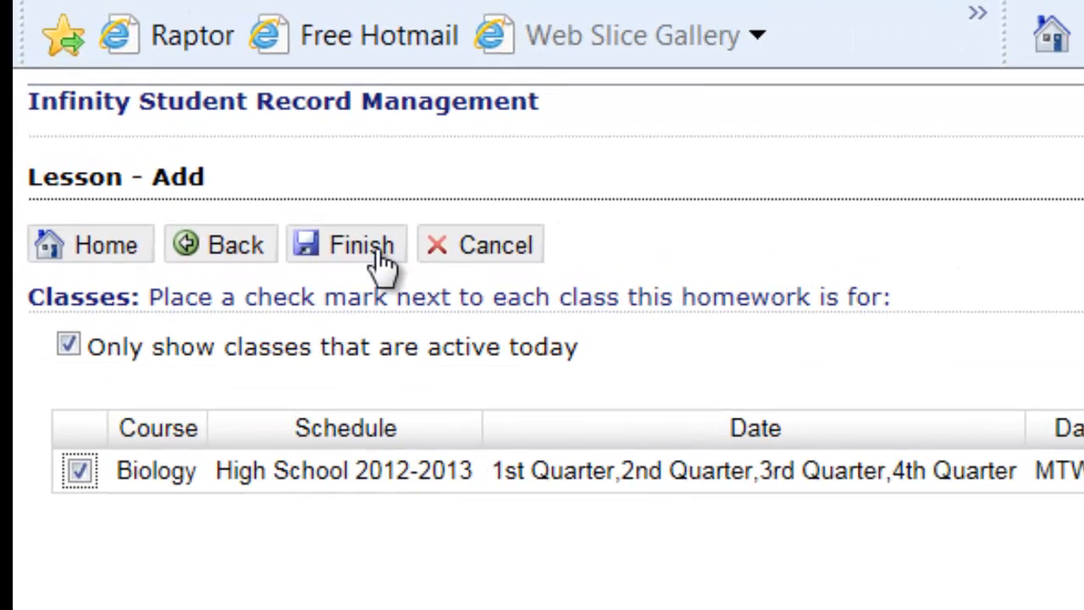
{"action": "left_click", "coordinate": [383, 262]}
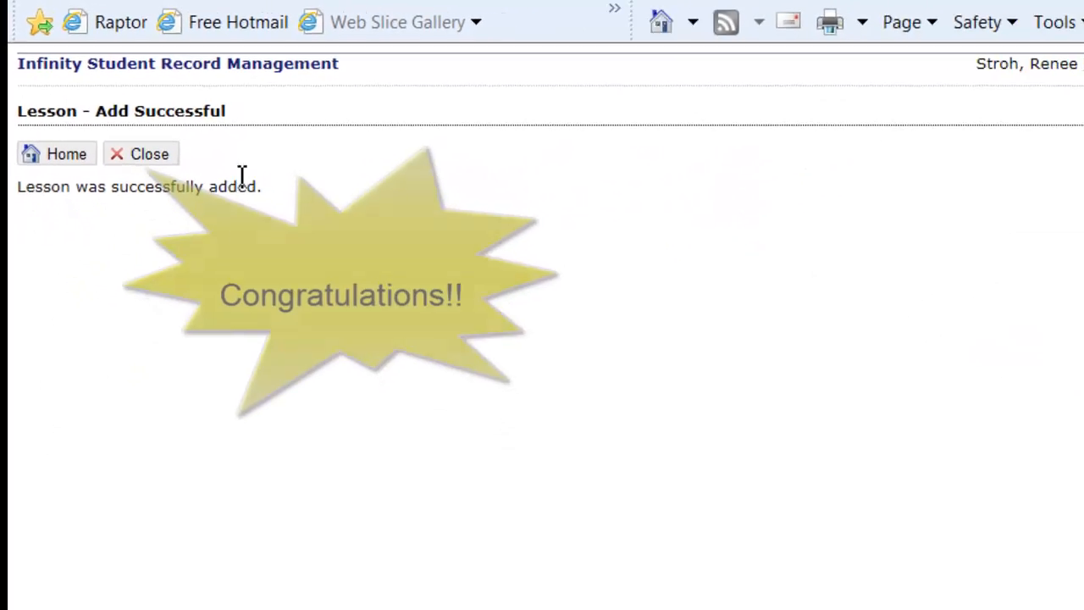